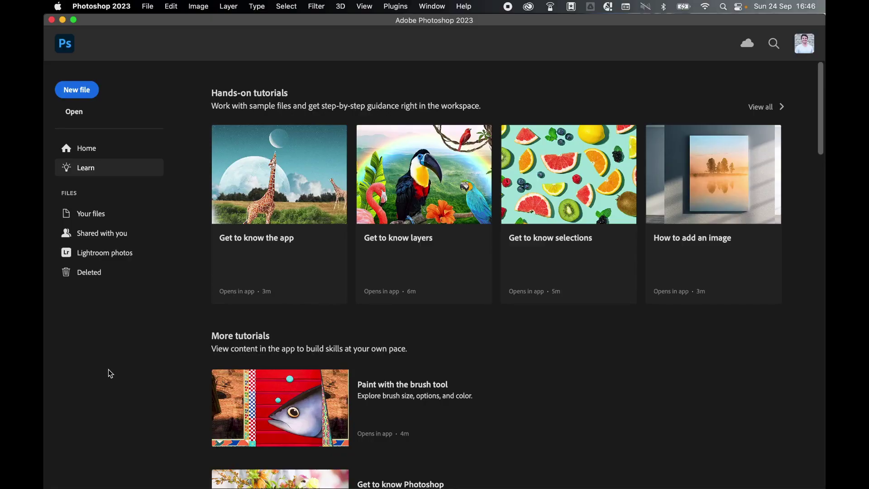
# Step: Create a white 1500 × 1000 px, 72 ppi document with artboards turned off
pyautogui.click(148, 6)
pyautogui.click(155, 20)
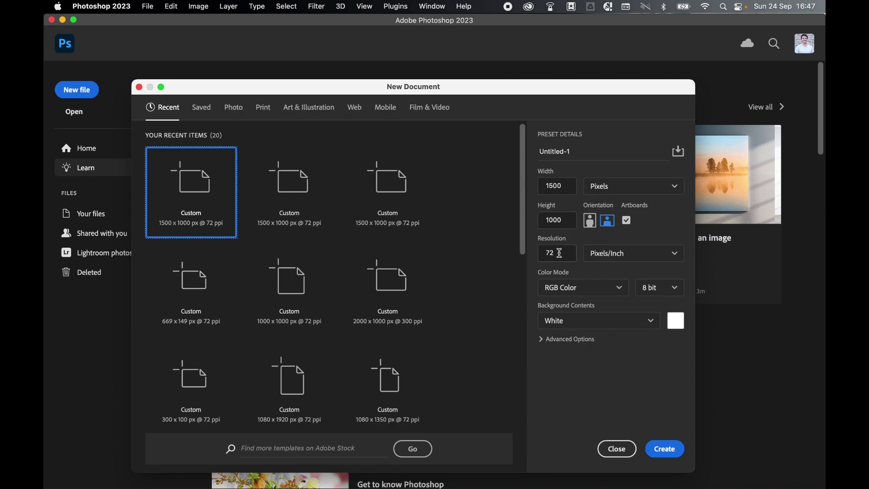
pyautogui.click(626, 220)
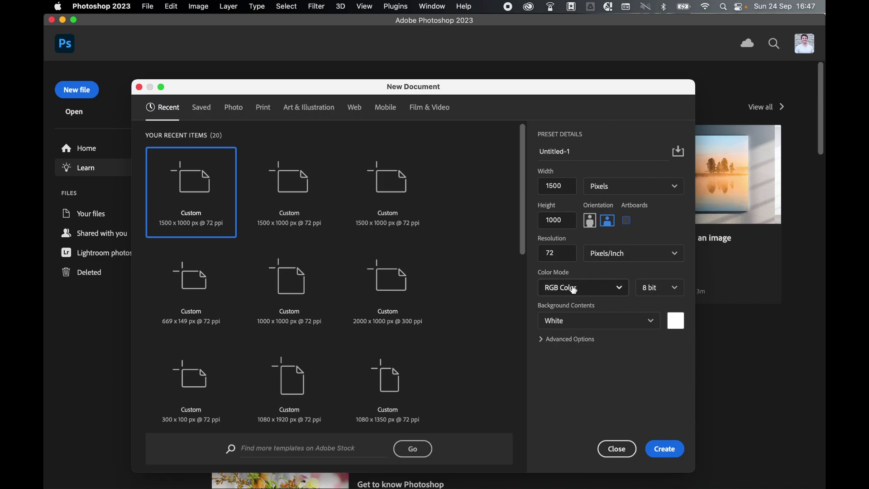
pyautogui.click(664, 449)
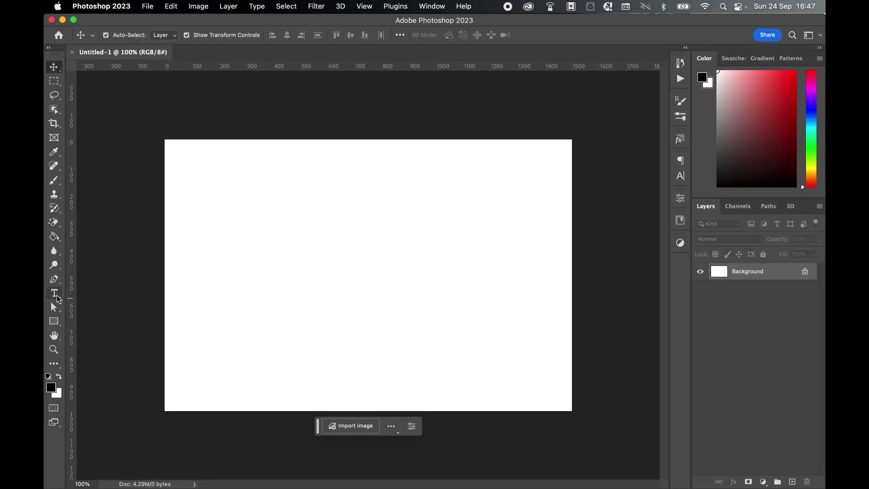
# Step: Add a black Pacifico 50 pt text layer reading 'Delicious' at the canvas centre
pyautogui.moveTo(54, 293); pyautogui.dragTo(82, 292)
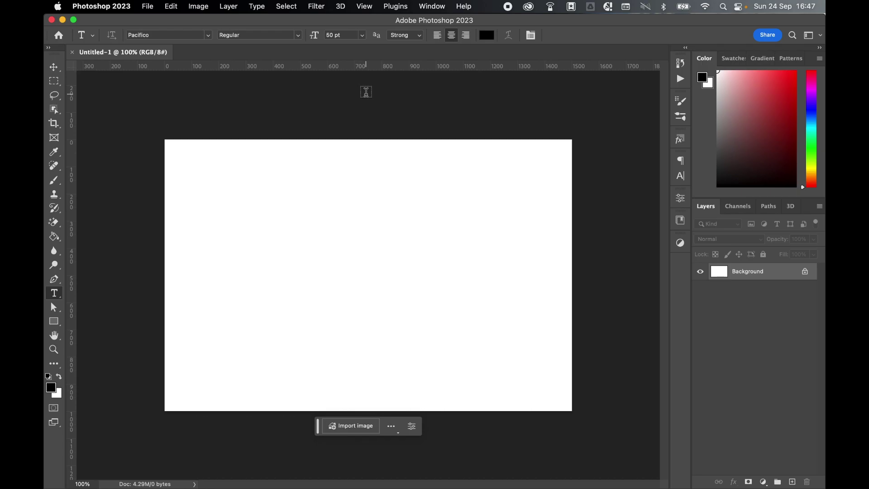
pyautogui.click(430, 7)
pyautogui.click(436, 131)
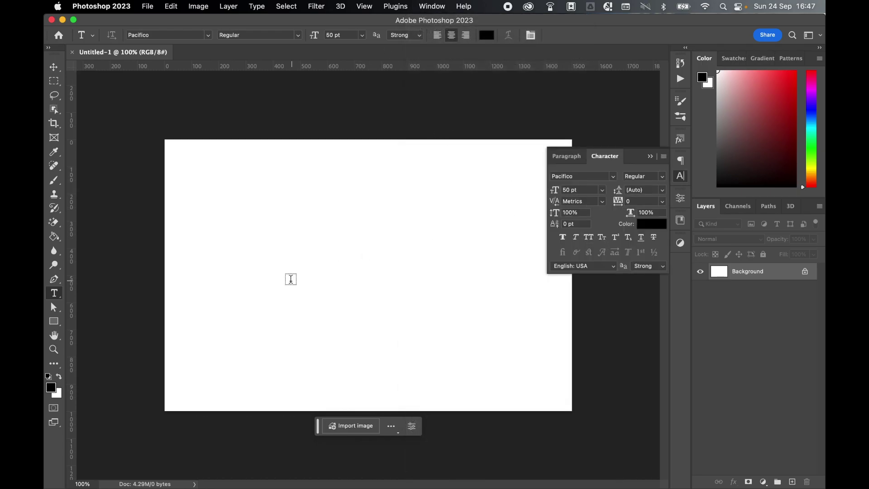
pyautogui.click(331, 273)
pyautogui.press('BackSpace')
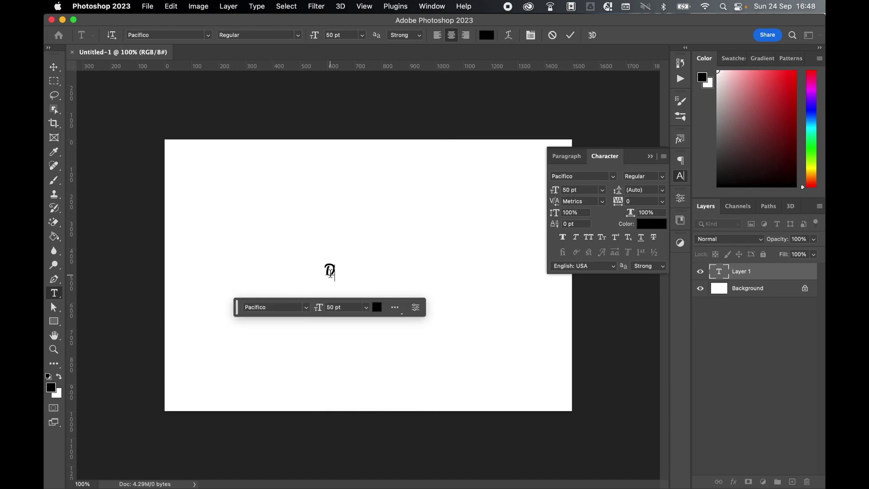
pyautogui.write('Delicious')
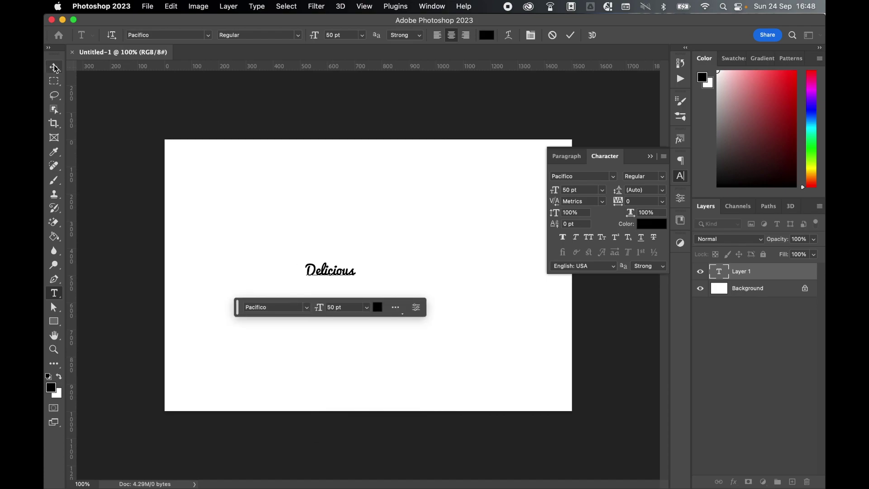
pyautogui.press('super+t')
# Step: Scale the Delicious text up to about 303 pt
pyautogui.moveTo(357, 261); pyautogui.dragTo(501, 178)
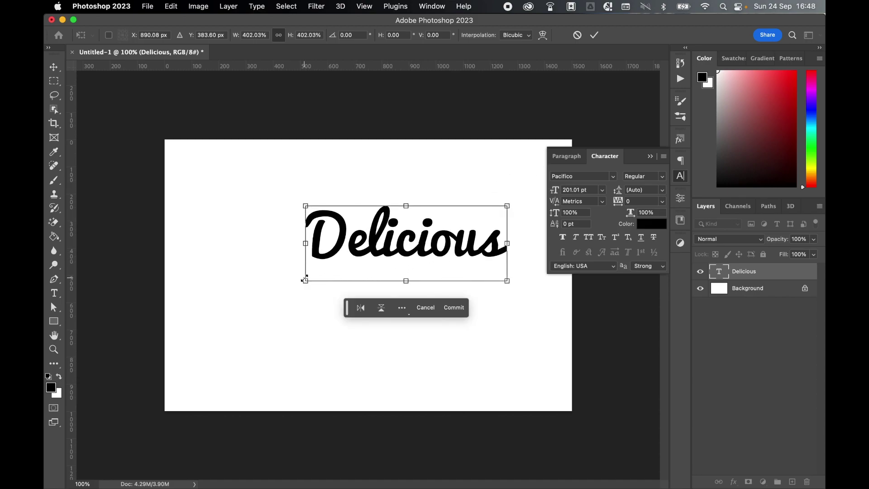
pyautogui.moveTo(305, 281); pyautogui.dragTo(212, 345)
pyautogui.press('Return')
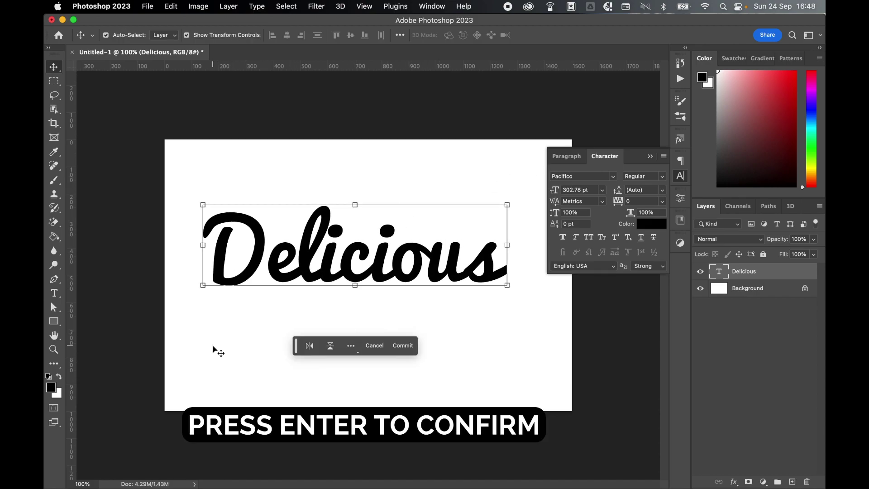
# Step: Centre Delicious horizontally and vertically on the canvas, then deselect
pyautogui.press('super+a')
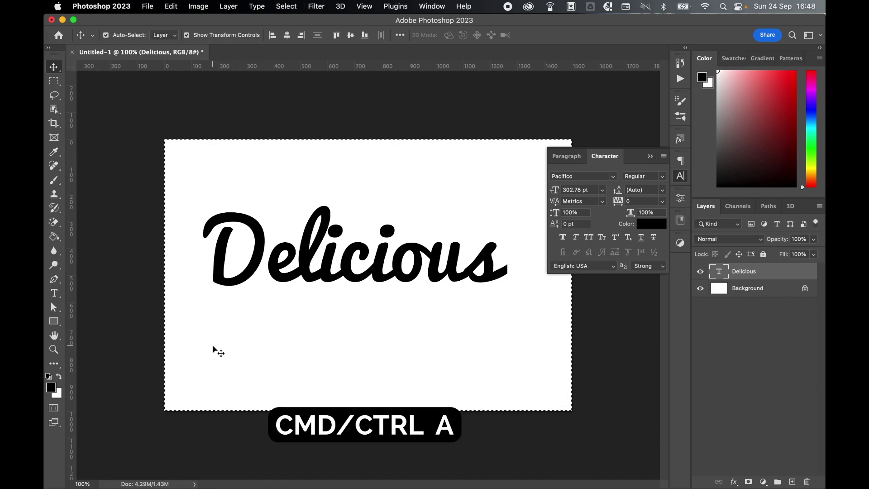
pyautogui.click(105, 35)
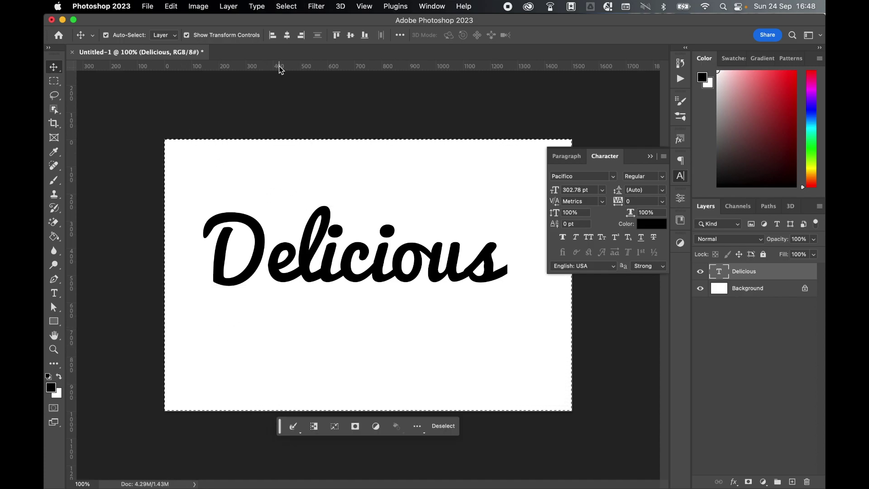
pyautogui.click(287, 34)
pyautogui.click(351, 35)
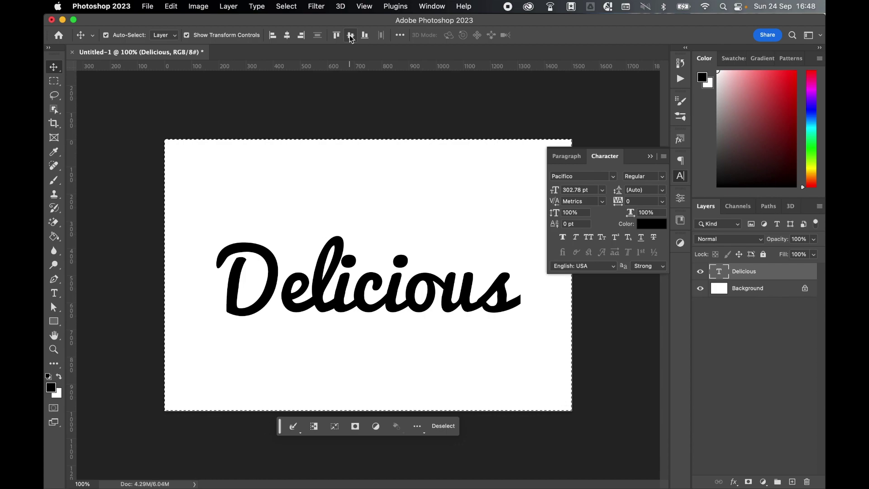
pyautogui.press('m')
pyautogui.press('super+d')
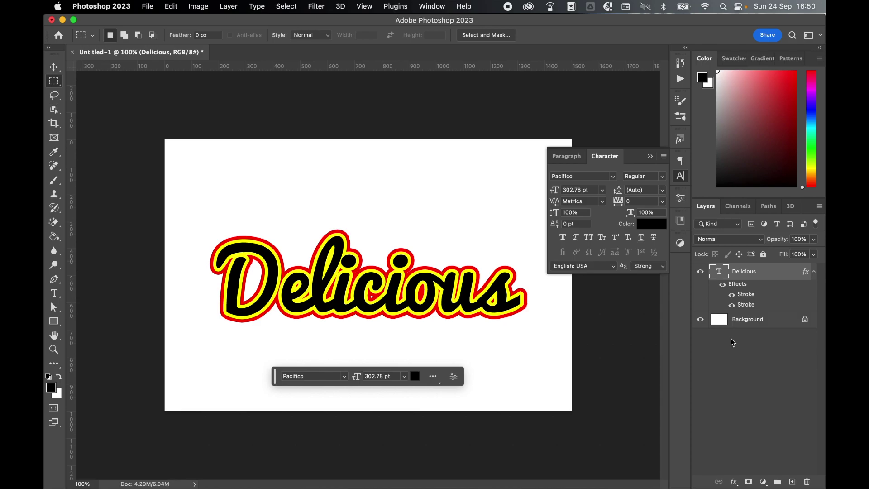
# Step: Hide the white Background layer so the outlined Delicious sits on transparency
pyautogui.click(701, 319)
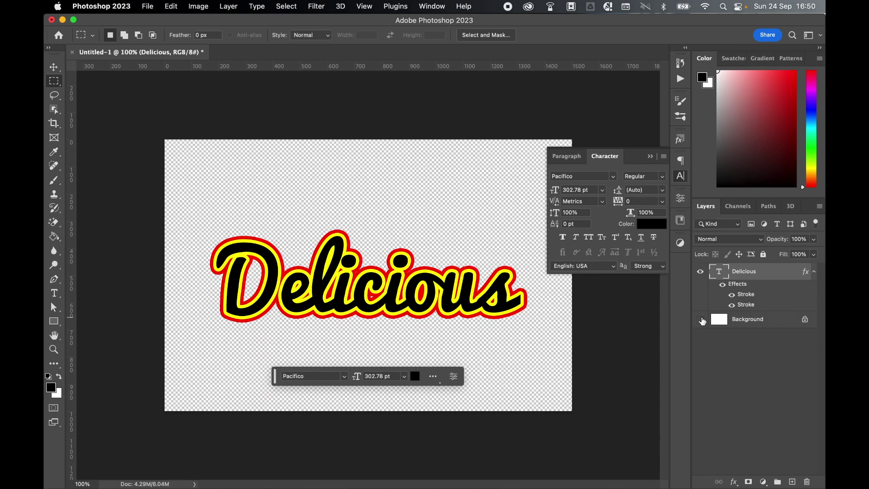
pyautogui.click(148, 7)
# Step: Export the artwork as a transparent PNG named text01.png into DWD Images
pyautogui.moveTo(158, 181)
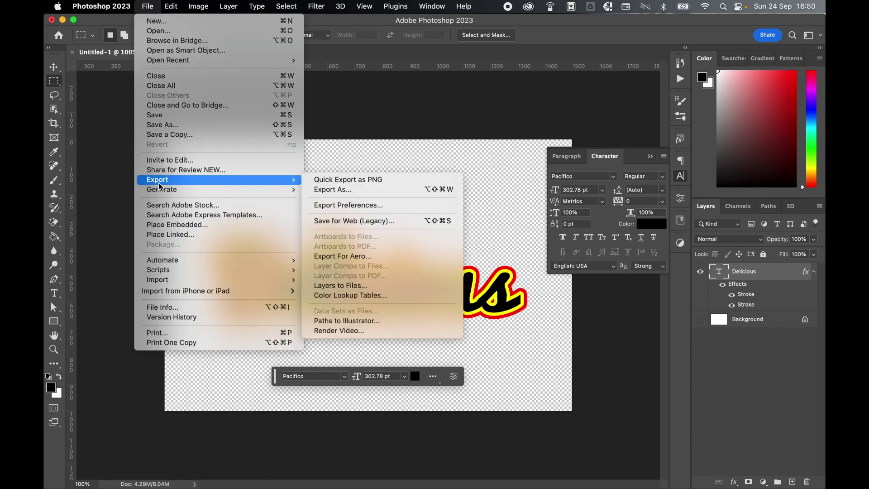
pyautogui.click(320, 190)
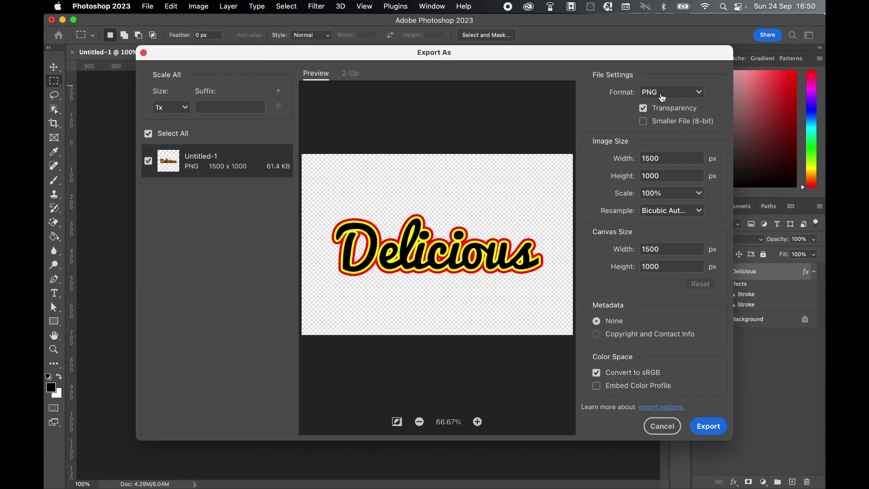
pyautogui.click(661, 96)
pyautogui.click(659, 110)
pyautogui.click(703, 431)
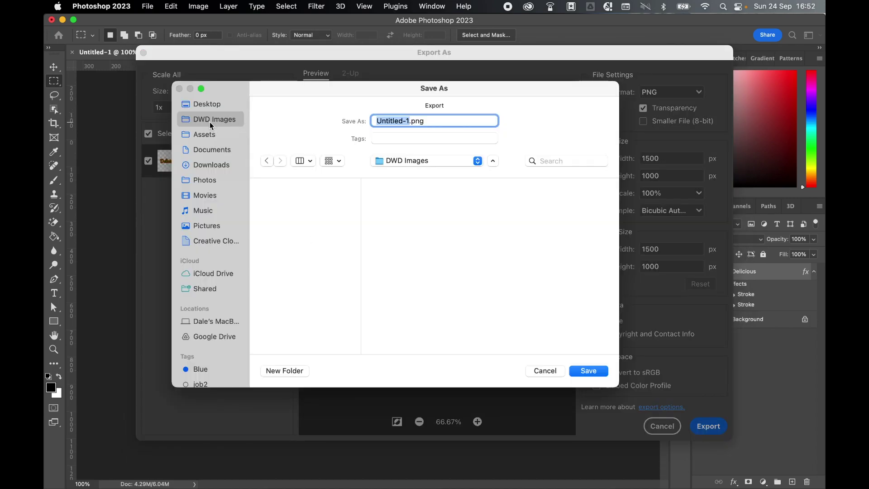
pyautogui.write('text')
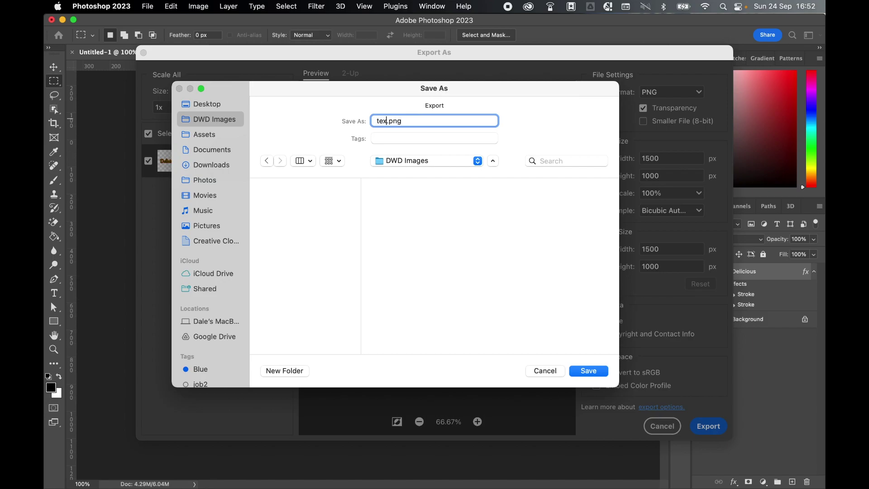
pyautogui.write('01')
pyautogui.click(590, 367)
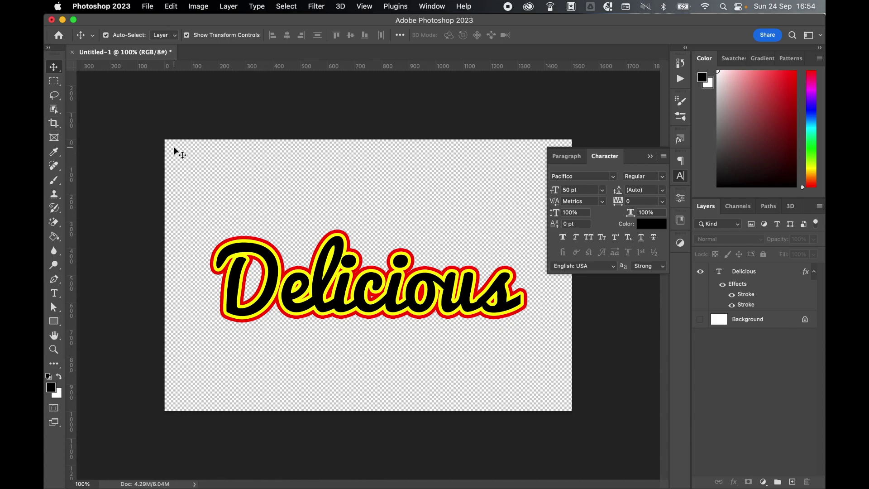
# Step: Start Export Layers To Files and choose DWD Images as the destination
pyautogui.click(148, 6)
pyautogui.moveTo(168, 182)
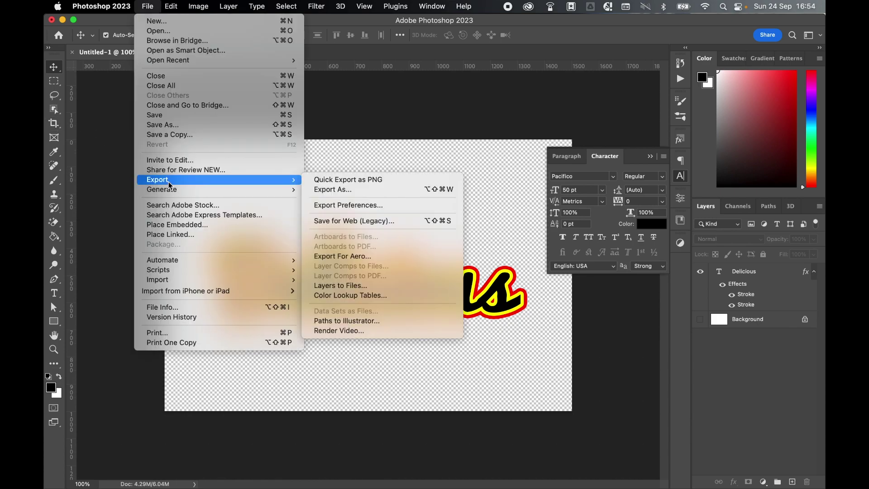
pyautogui.click(340, 285)
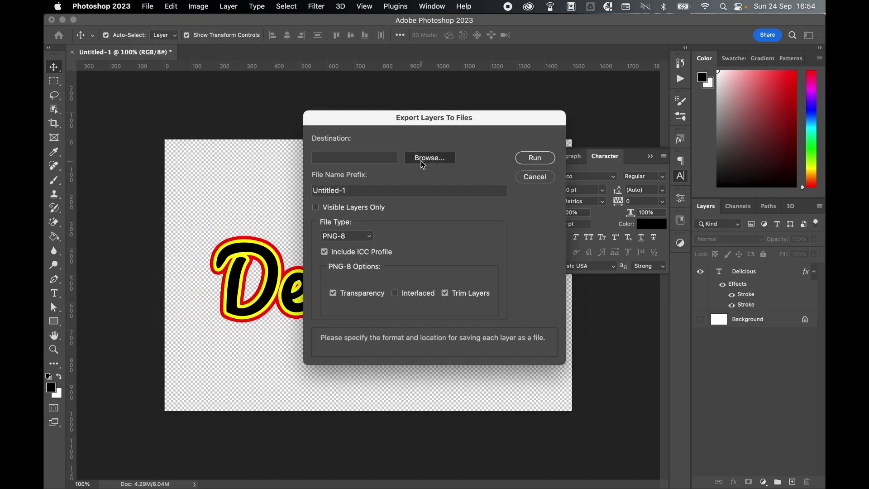
pyautogui.click(421, 158)
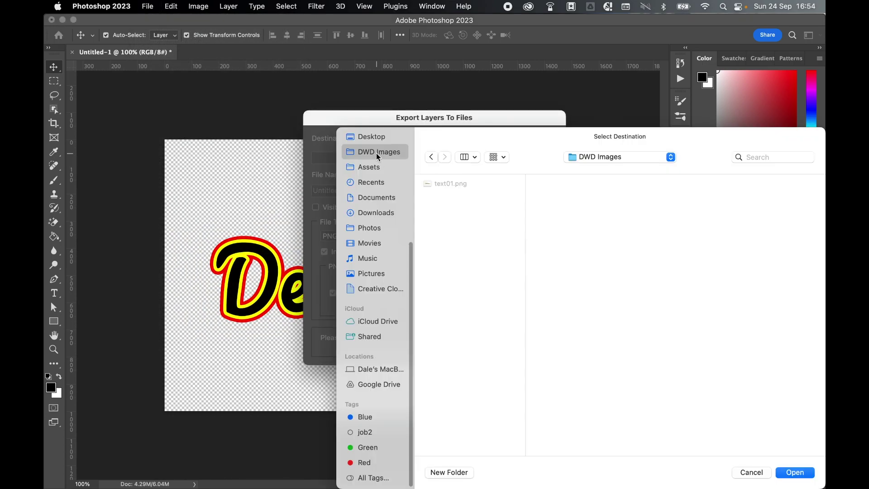
pyautogui.click(793, 474)
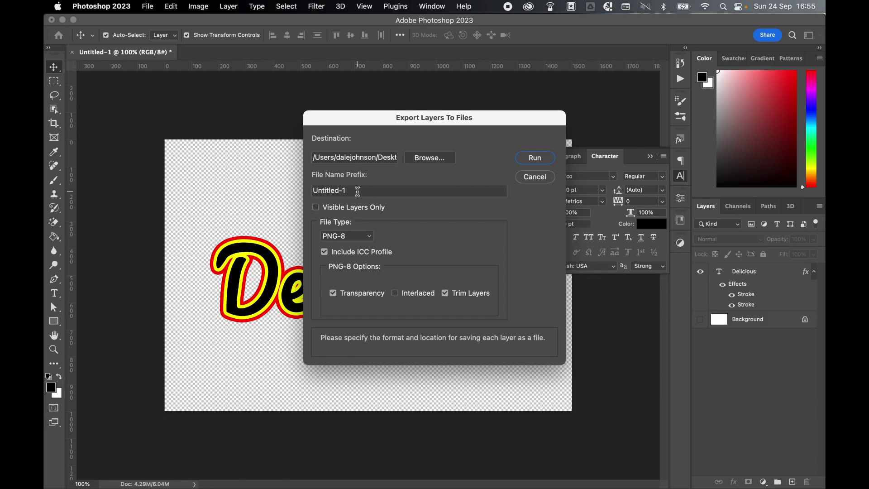
# Step: Export the layers as PNG-8 files with prefix 'text' and acknowledge the success alert
pyautogui.moveTo(360, 191); pyautogui.dragTo(312, 195)
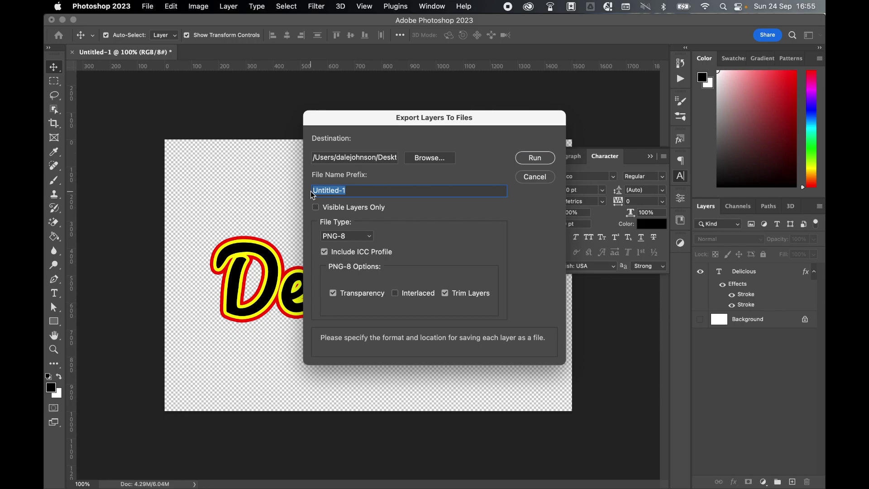
pyautogui.write('text')
pyautogui.click(365, 237)
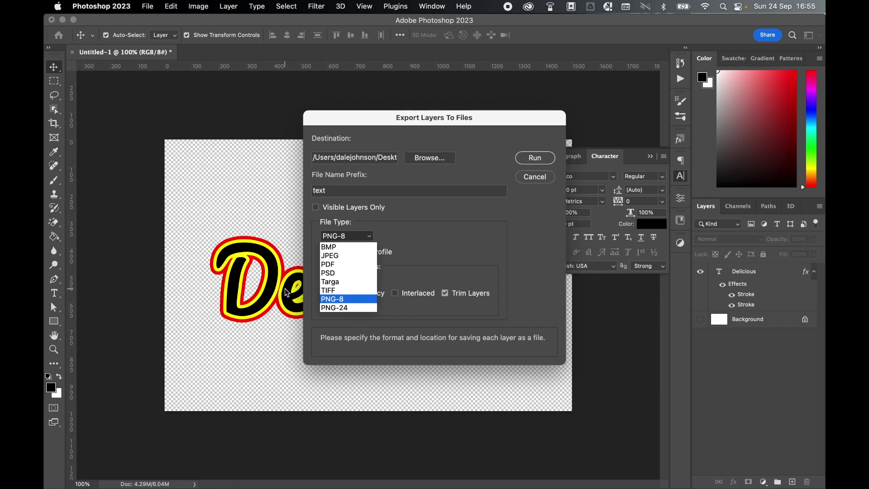
pyautogui.click(332, 300)
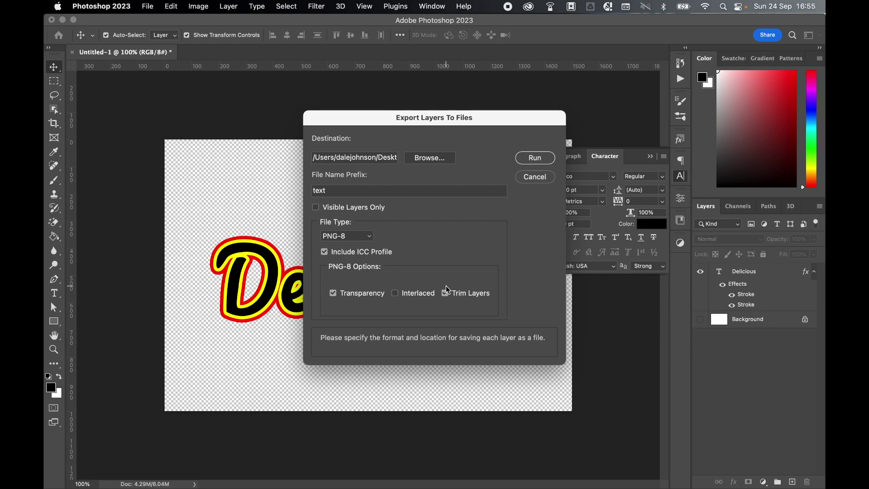
pyautogui.click(528, 159)
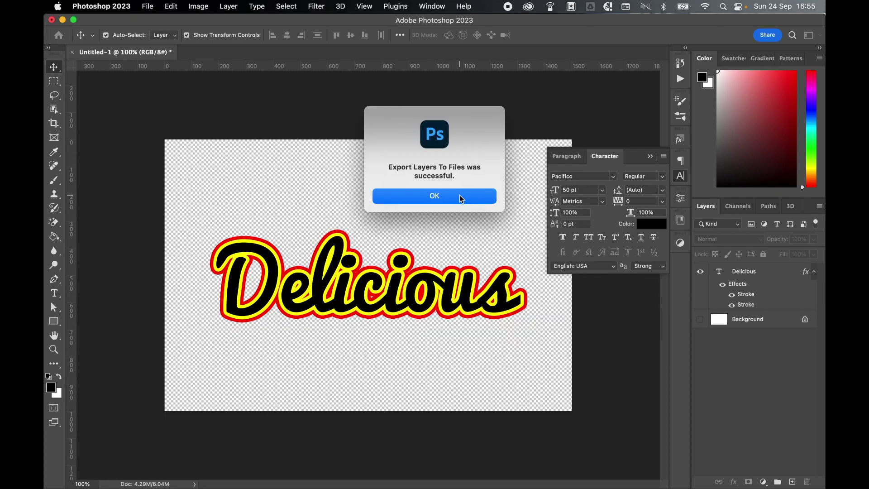
pyautogui.click(458, 196)
# Step: Quick Look text01.png and text_0000_Delicious.png in DWD Images, then return to Photoshop
pyautogui.press('super+Tab')
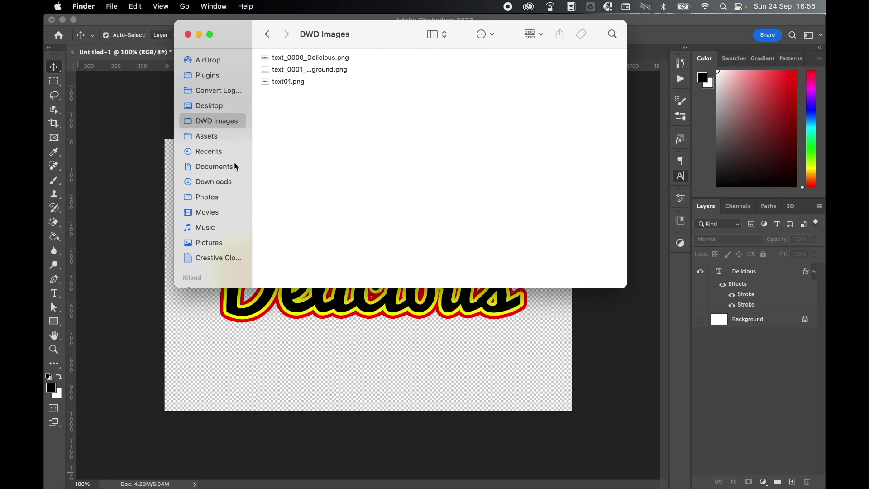
pyautogui.click(301, 82)
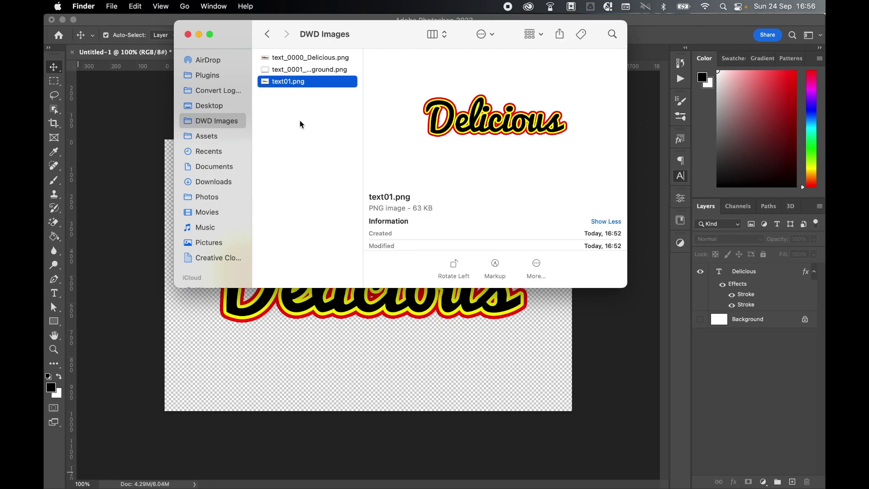
pyautogui.press('space')
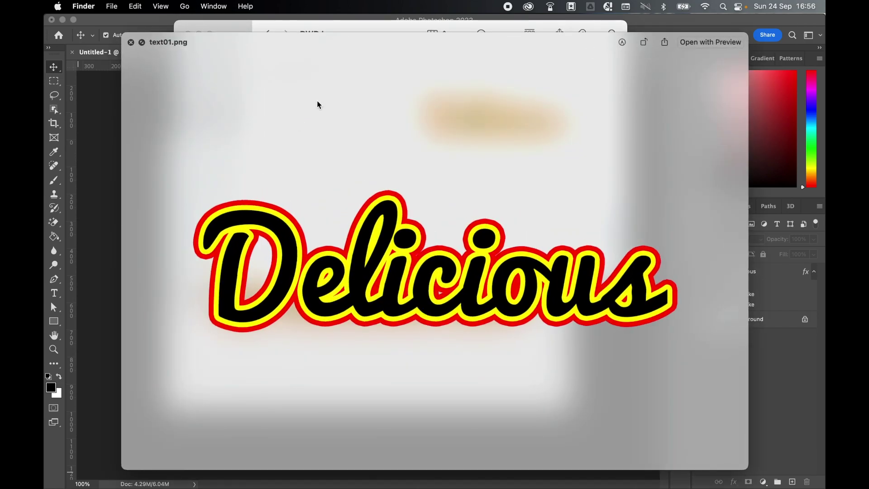
pyautogui.press('space')
pyautogui.press('Up')
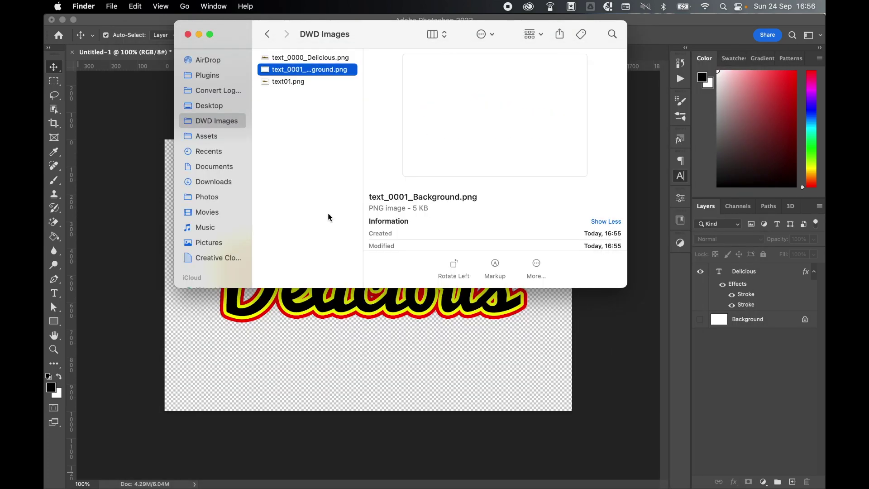
pyautogui.press('Up')
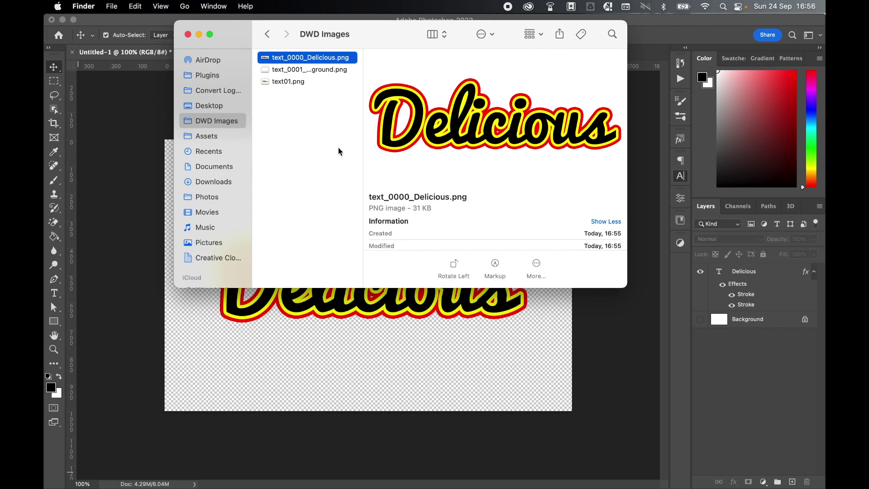
pyautogui.press('space')
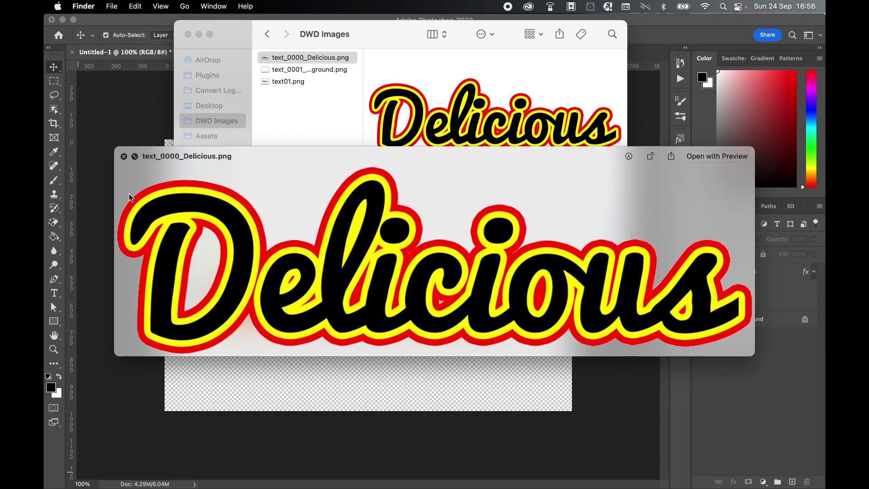
pyautogui.press('super+Tab')
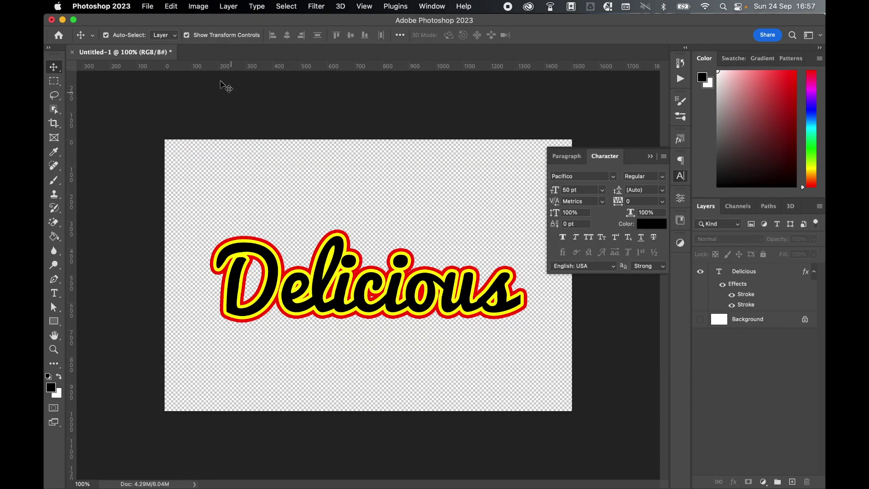
# Step: Create a second 1500 × 1000 px document
pyautogui.click(148, 7)
pyautogui.click(151, 24)
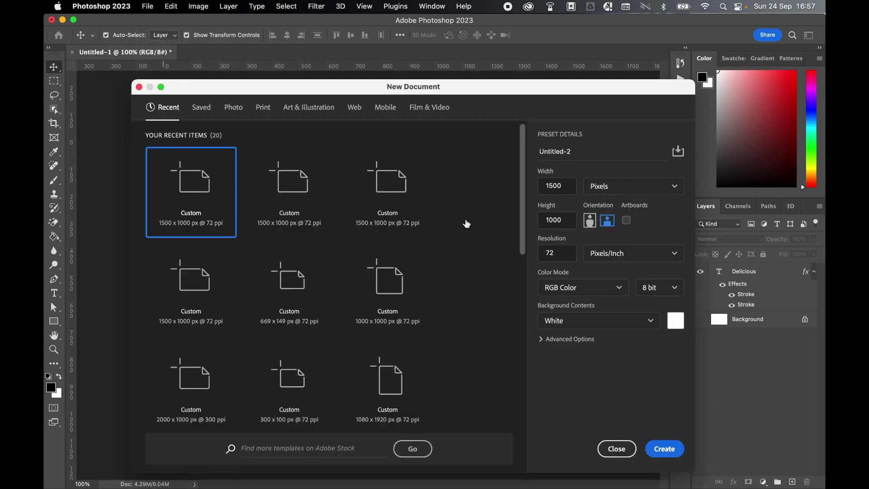
pyautogui.click(664, 450)
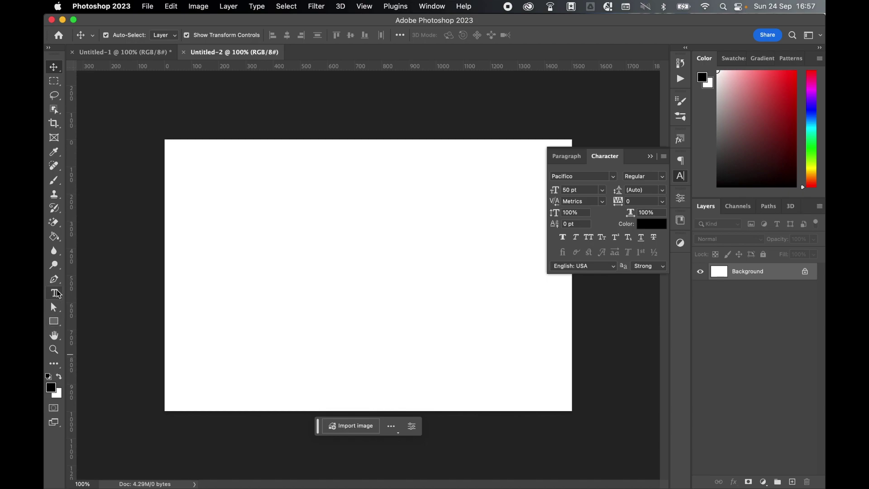
# Step: Fill the whole canvas with blue (#2d25db) using the Paint Bucket
pyautogui.click(54, 237)
pyautogui.click(84, 247)
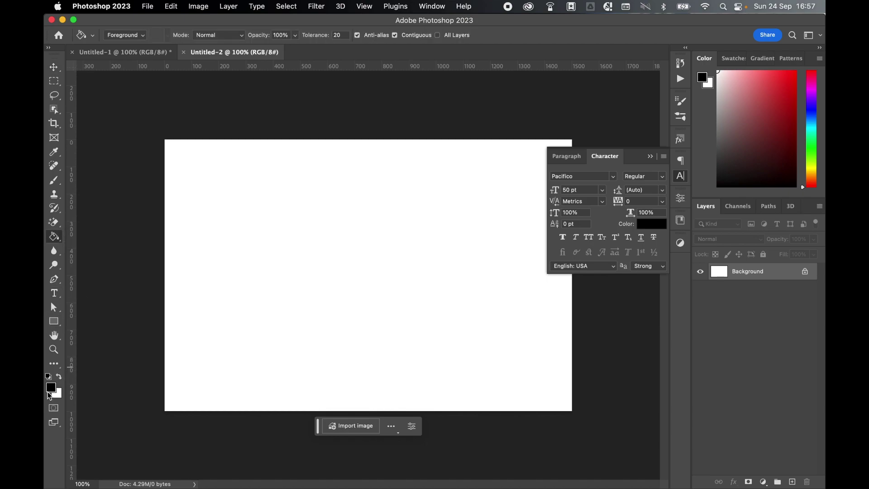
pyautogui.click(51, 388)
pyautogui.click(662, 323)
pyautogui.click(628, 293)
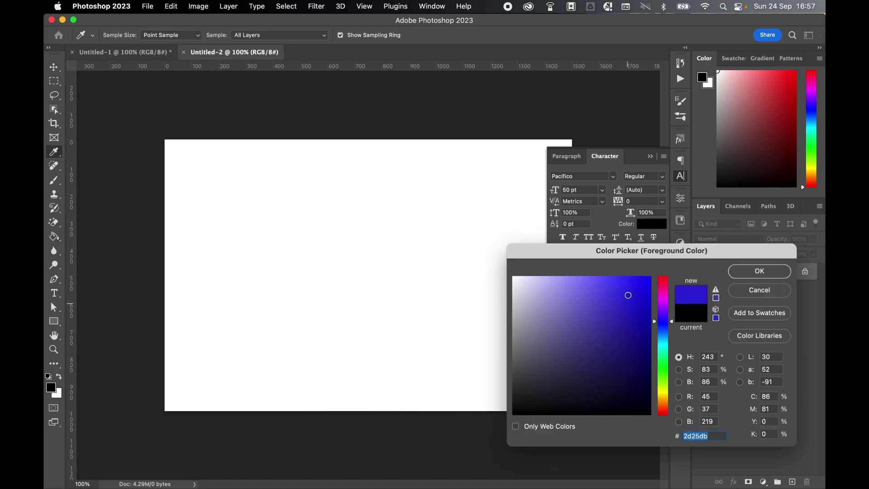
pyautogui.click(765, 272)
pyautogui.click(361, 264)
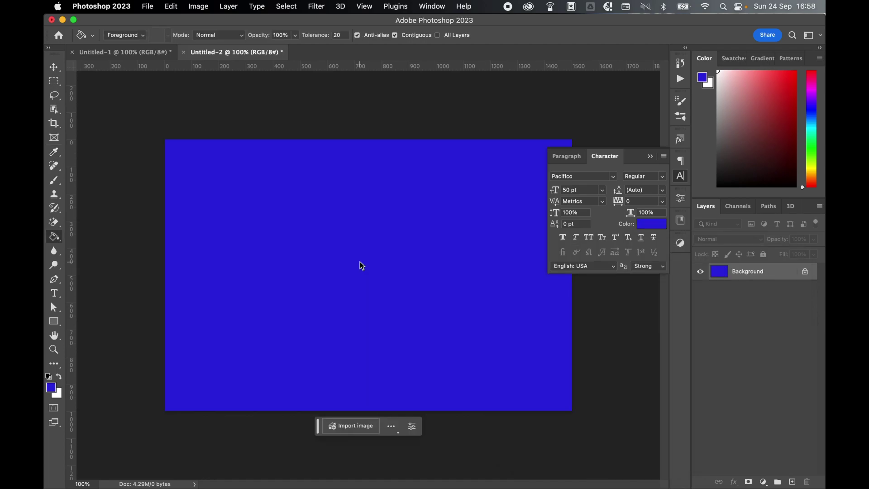
# Step: Place text01.png onto the blue canvas and temporarily hide its layer
pyautogui.click(194, 476)
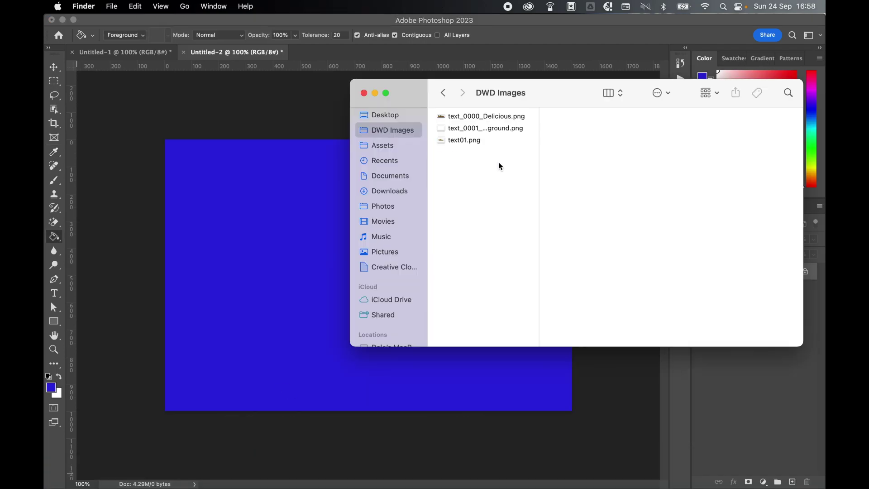
pyautogui.moveTo(552, 92); pyautogui.dragTo(677, 93)
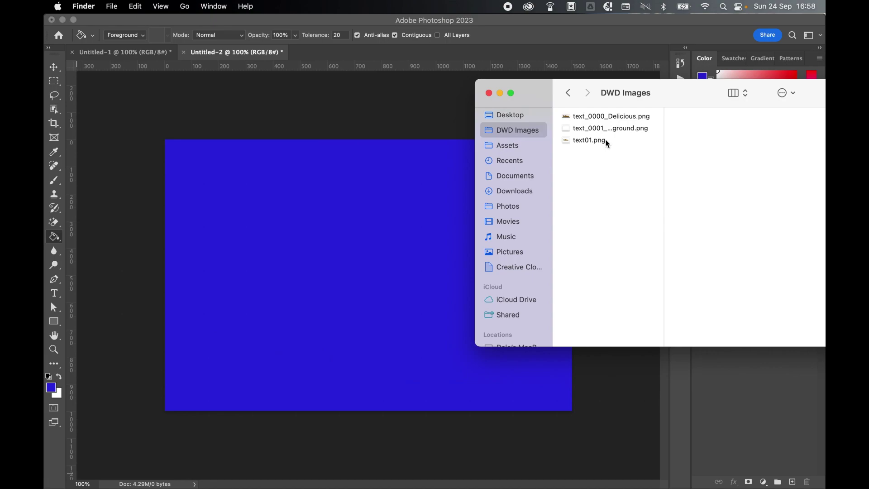
pyautogui.click(606, 140)
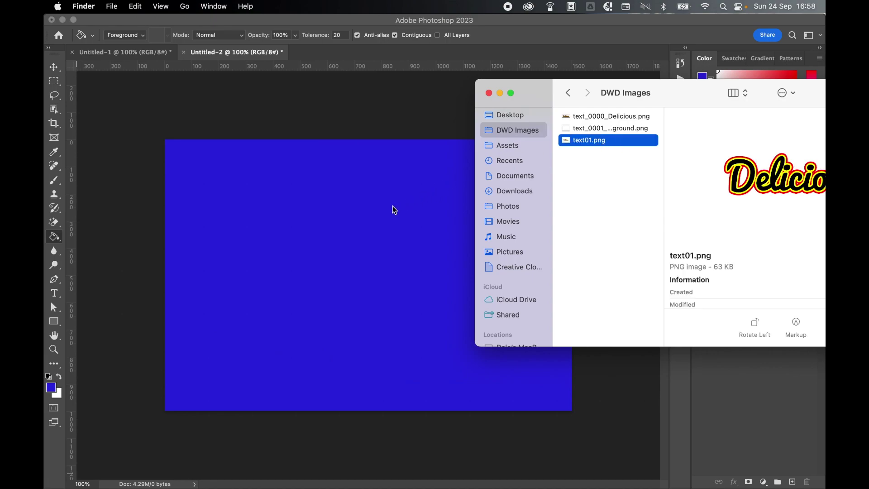
pyautogui.moveTo(564, 141); pyautogui.dragTo(348, 237)
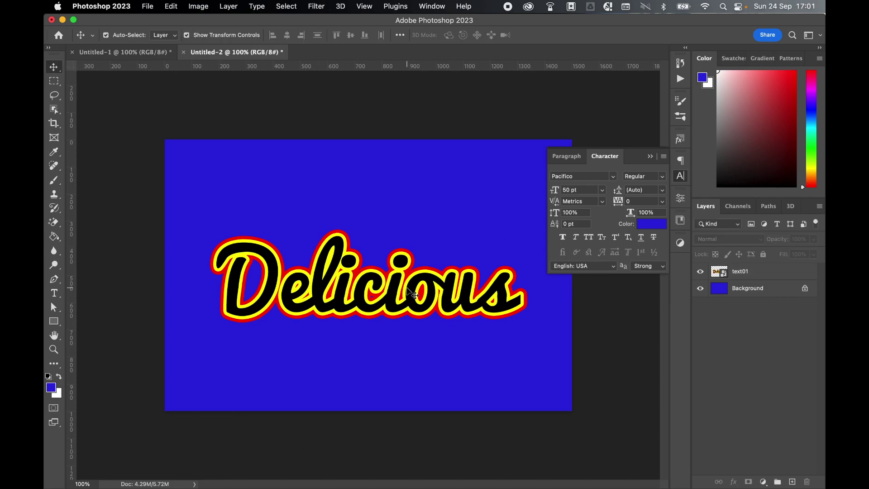
pyautogui.click(700, 273)
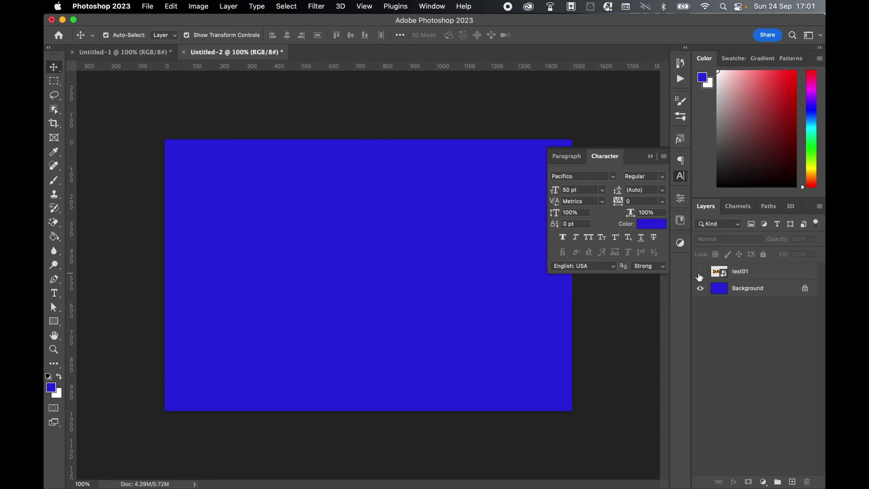
# Step: Place text_0000_Delicious.png onto the canvas and position it near the top
pyautogui.moveTo(83, 474)
pyautogui.click(83, 474)
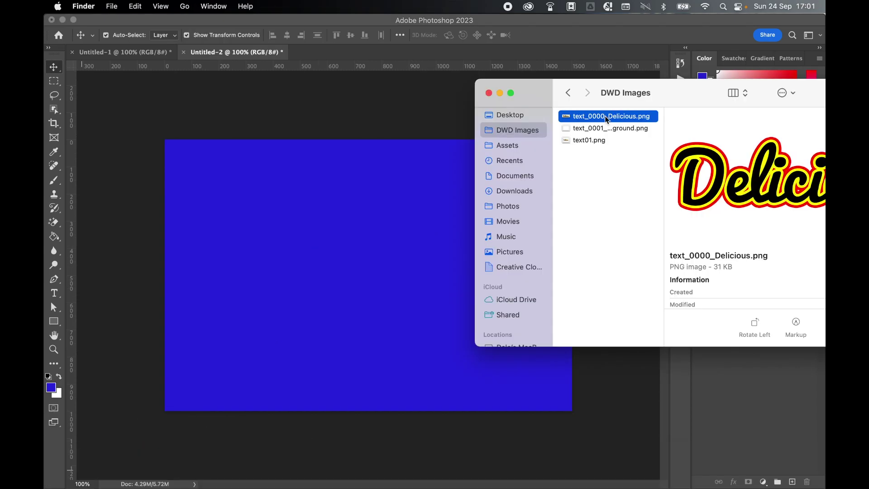
pyautogui.moveTo(614, 115); pyautogui.dragTo(359, 243)
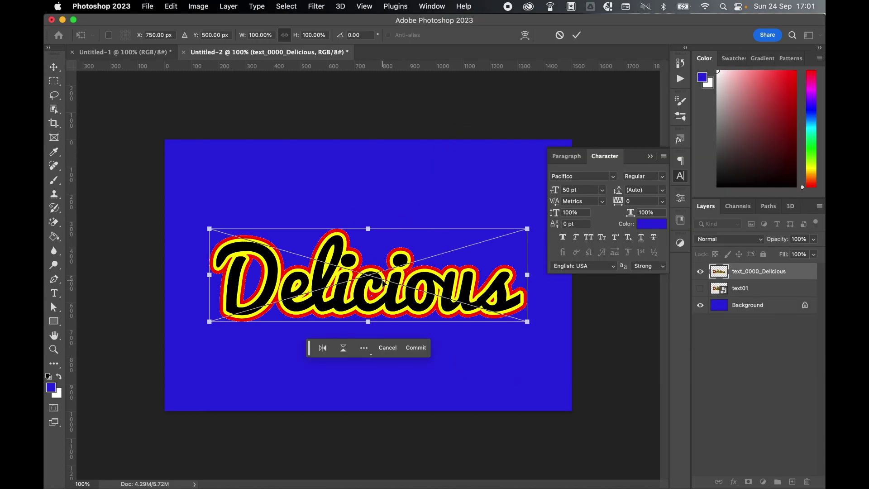
pyautogui.moveTo(396, 294); pyautogui.dragTo(383, 246)
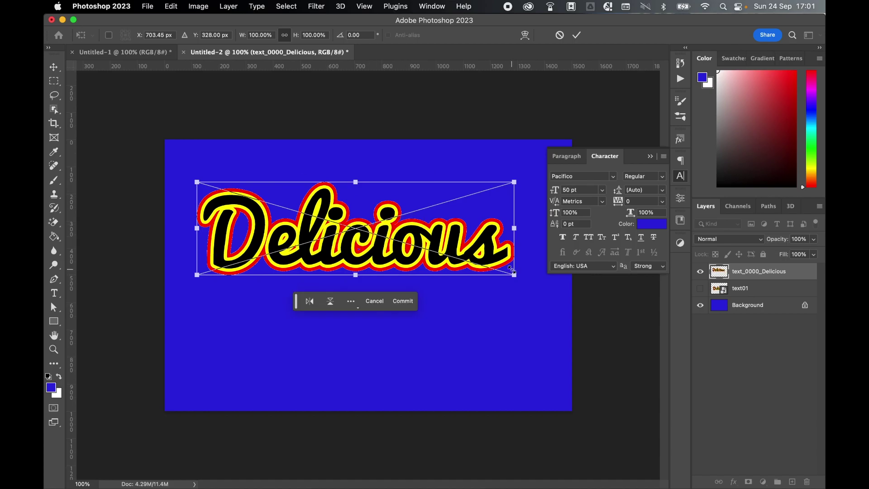
pyautogui.click(700, 289)
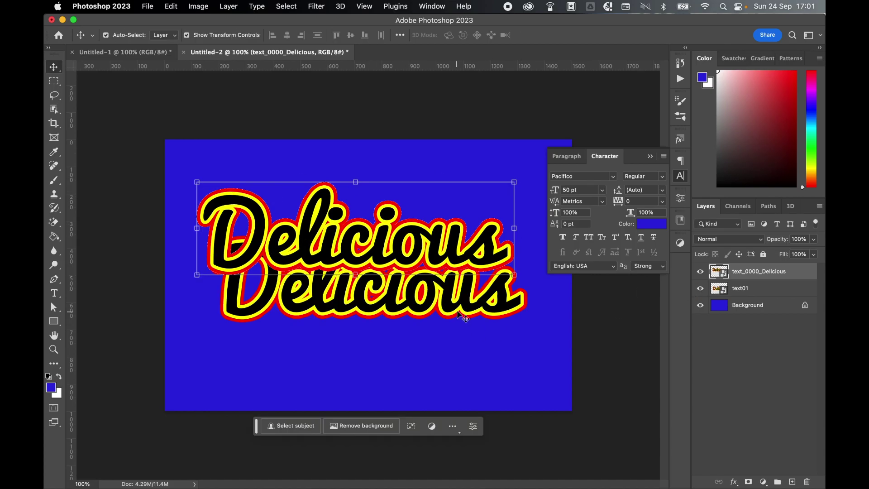
# Step: Show the text01 layer again and move it lower down the canvas
pyautogui.click(447, 298)
pyautogui.moveTo(447, 298); pyautogui.dragTo(461, 343)
pyautogui.click(457, 101)
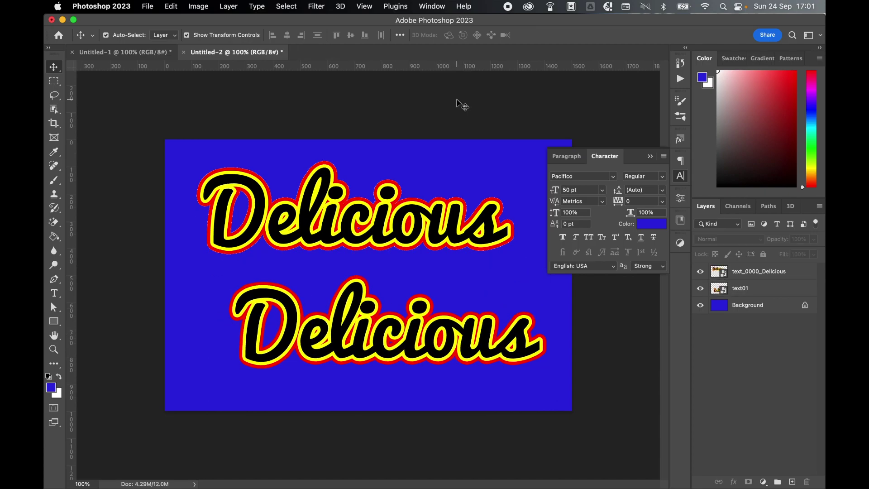